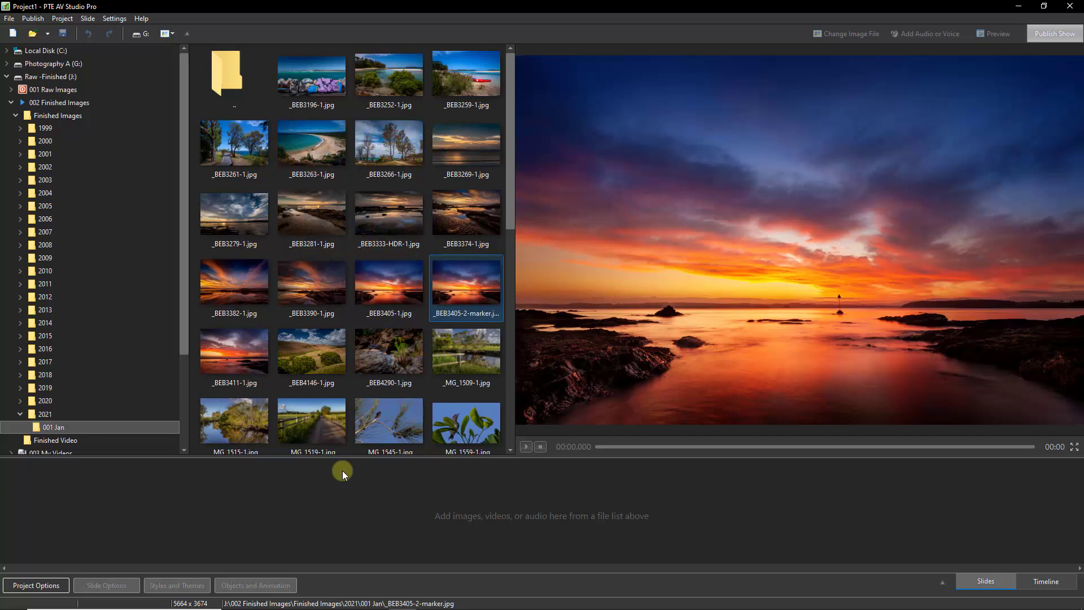
Add photos _BEB3196 through _BEB3269 from 001 Jan as slides 1–6.
double_click(312, 74)
double_click(389, 74)
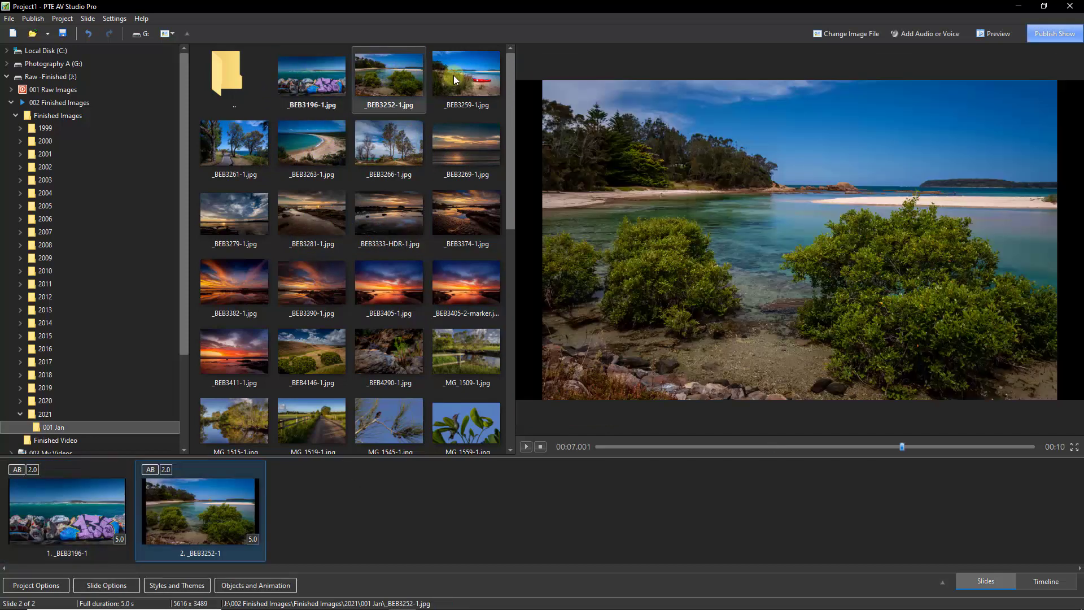
double_click(453, 75)
double_click(262, 149)
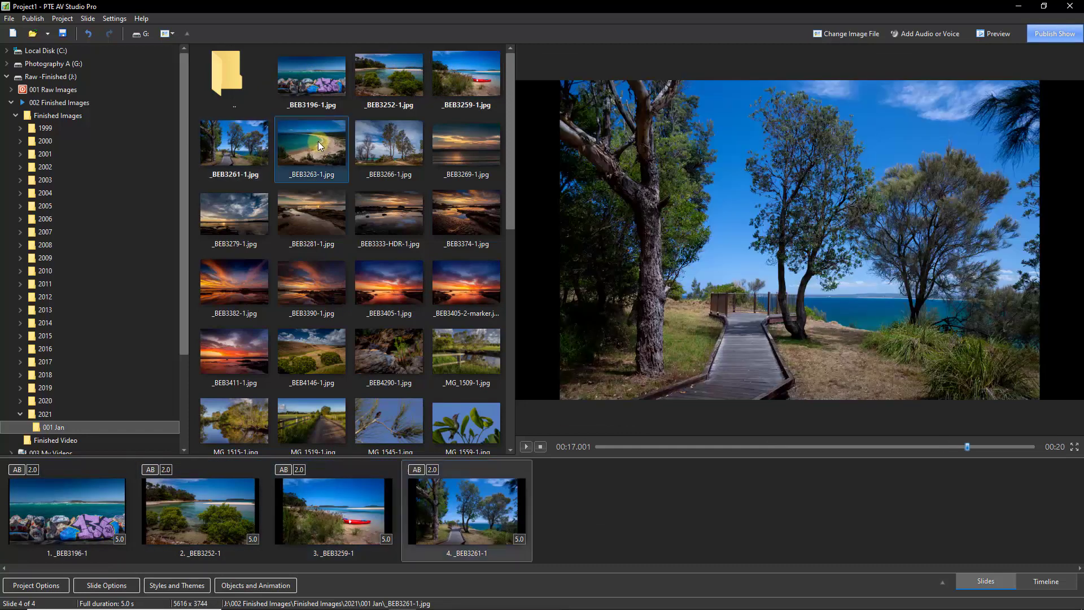
double_click(317, 141)
double_click(462, 134)
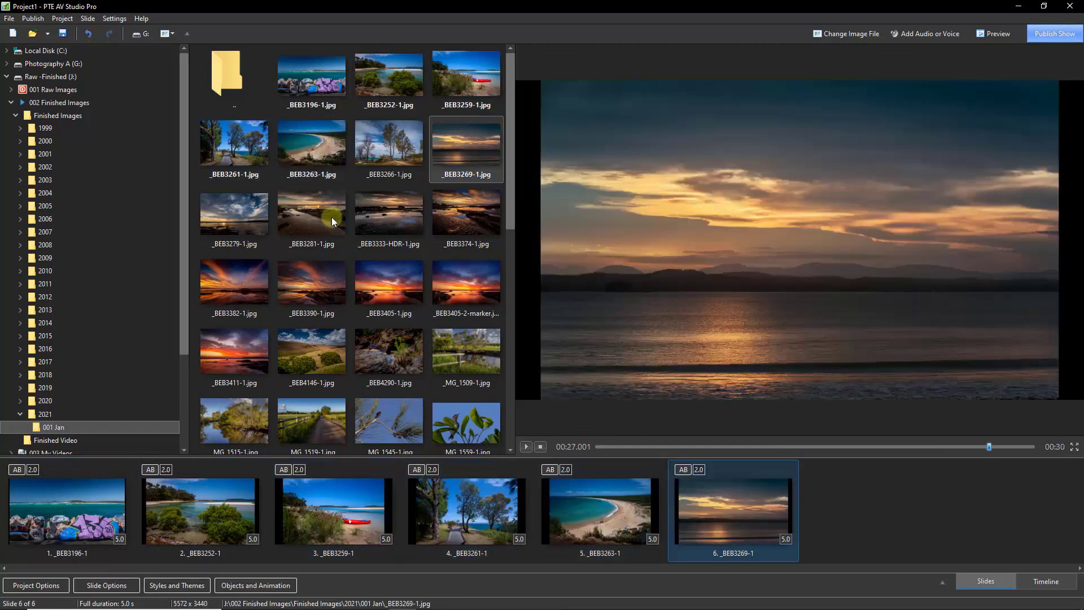
Add _BEB3281, _BEB3333-HDR, _BEB3405-2-marker, _MG_1509, _BEB4146 and _MG_1515 as slides 7–12.
double_click(309, 214)
double_click(395, 214)
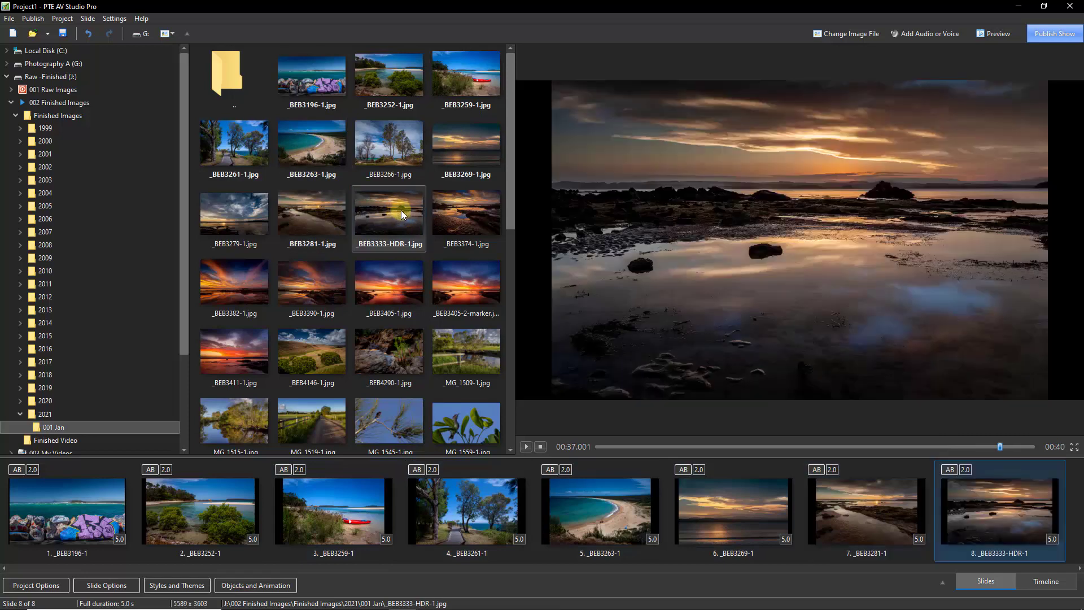
left_click(463, 280)
double_click(463, 279)
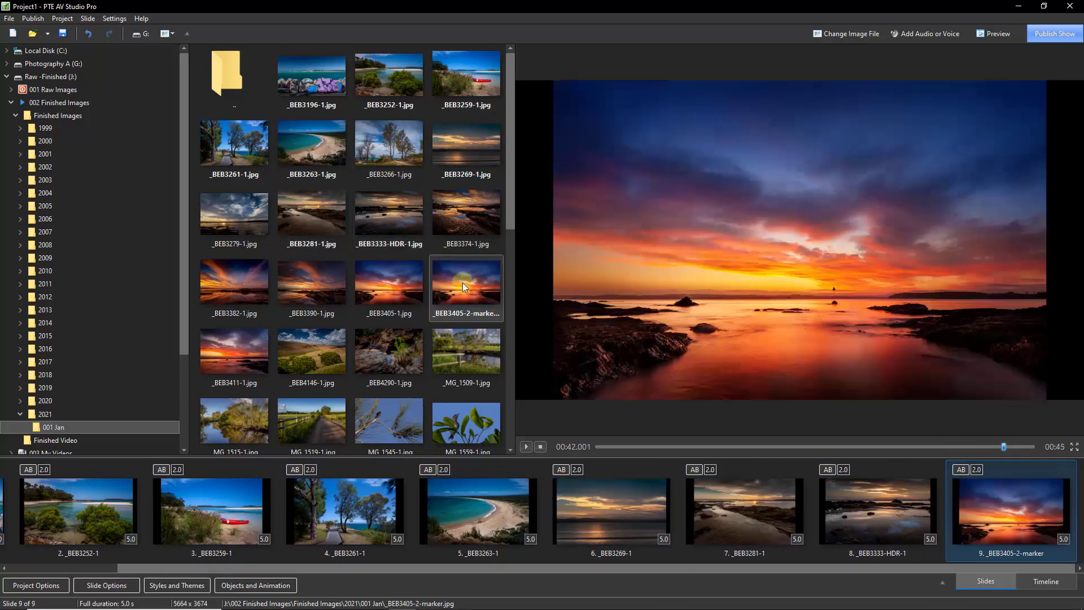
double_click(459, 346)
double_click(310, 359)
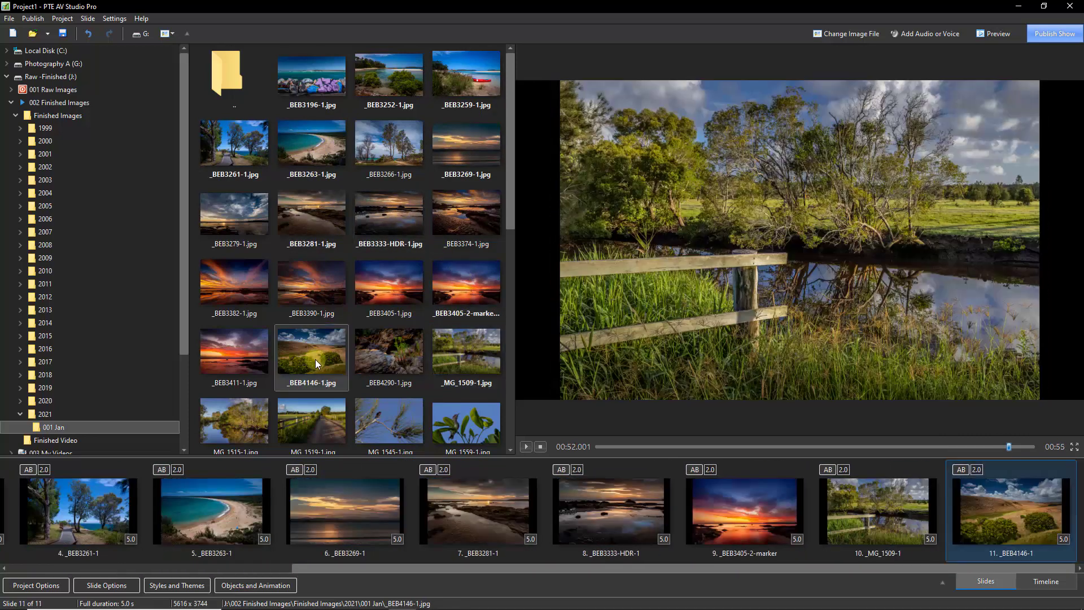
left_click(227, 422)
double_click(227, 421)
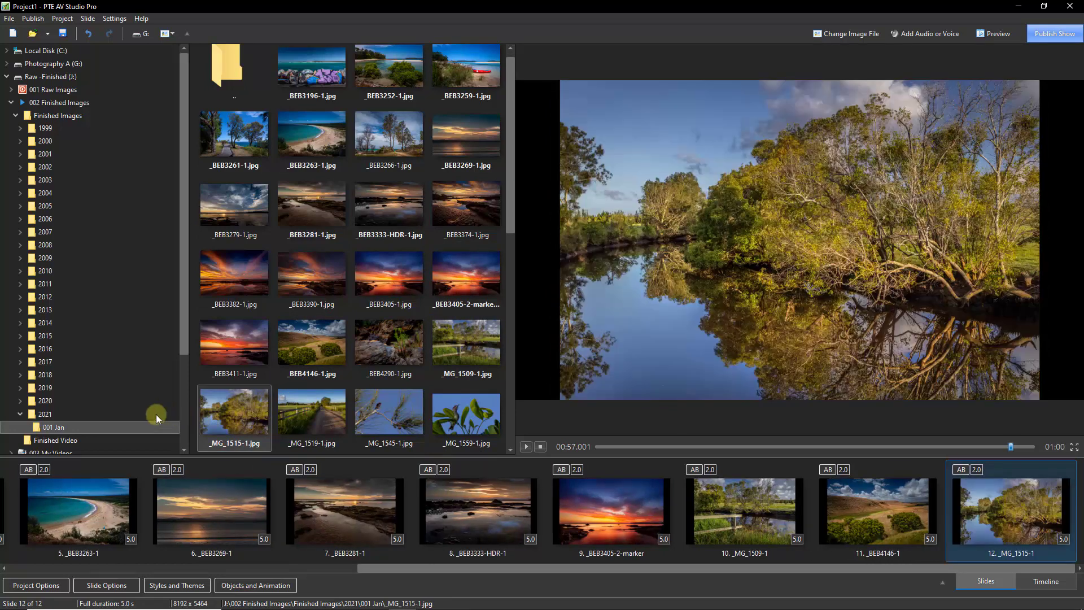
Add the lizard, cassowary, rusty engine and cathedral photos from 2020's 010 Oct as slides 13–16.
double_click(42, 403)
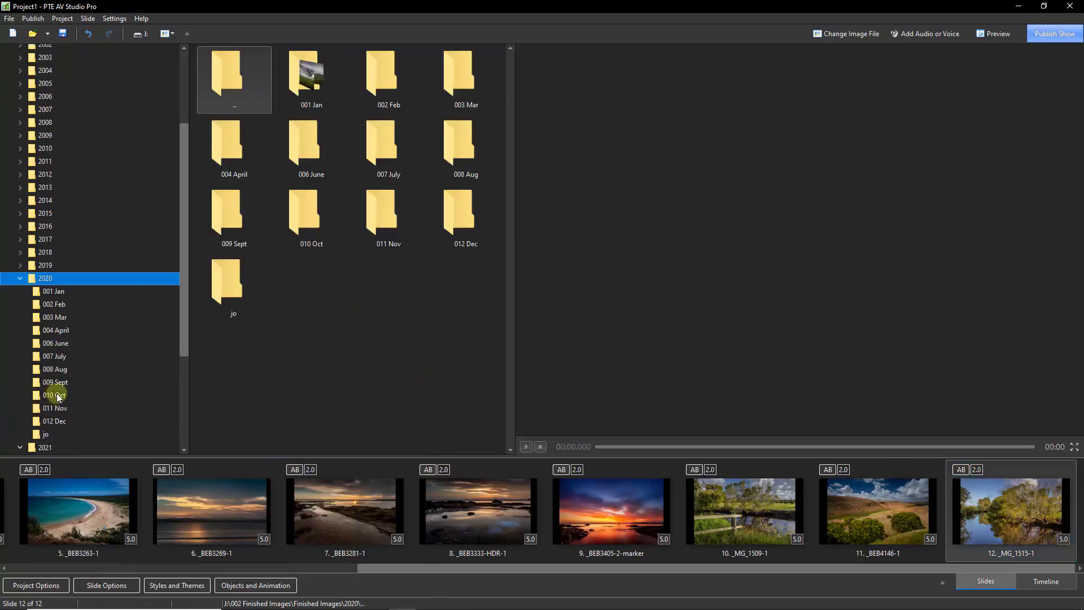
left_click(56, 394)
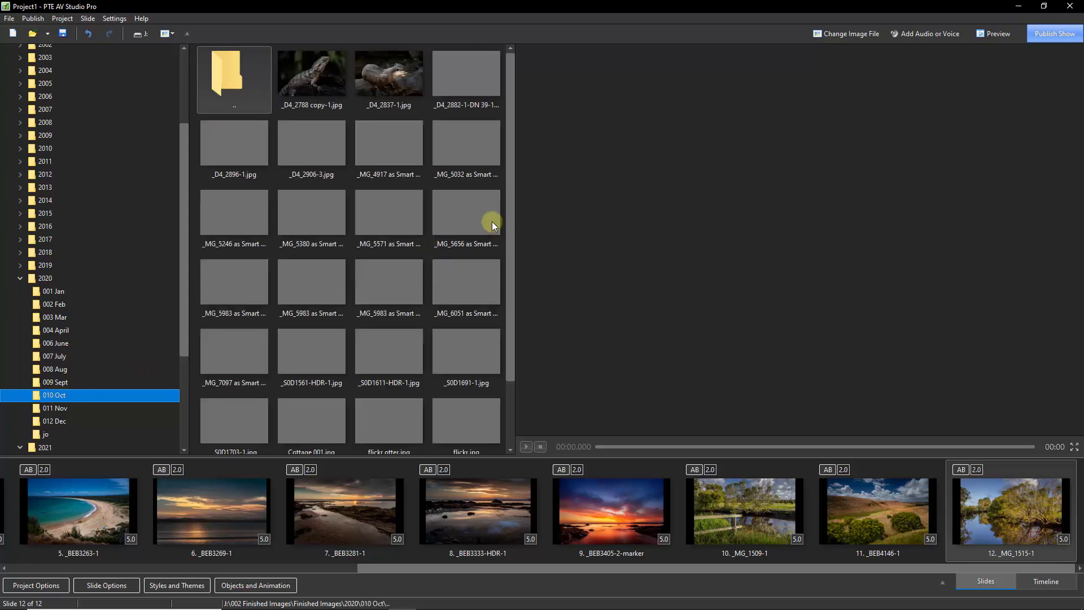
double_click(313, 78)
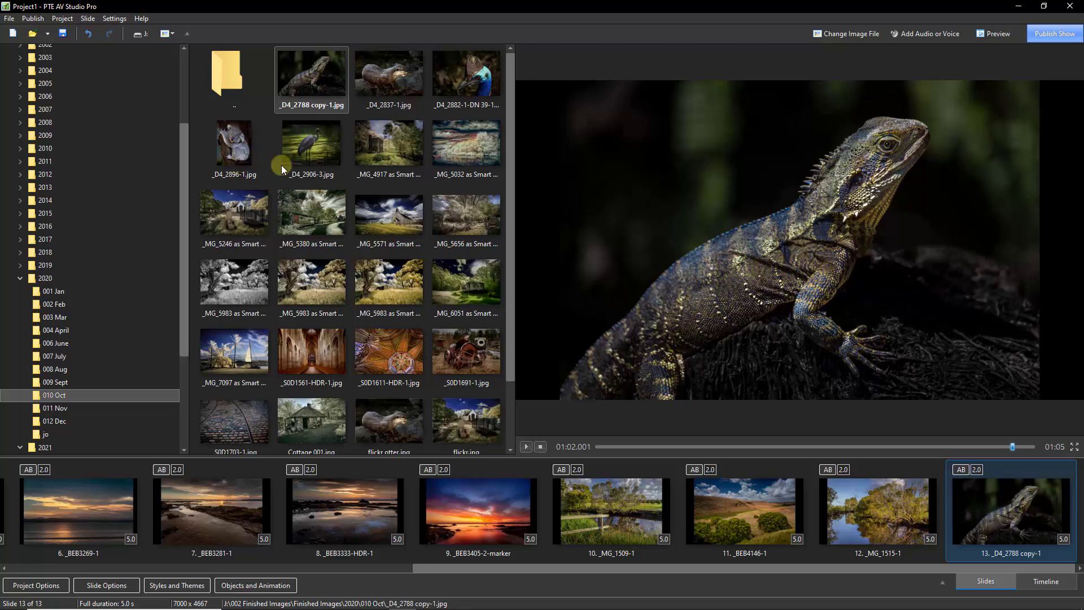
double_click(484, 78)
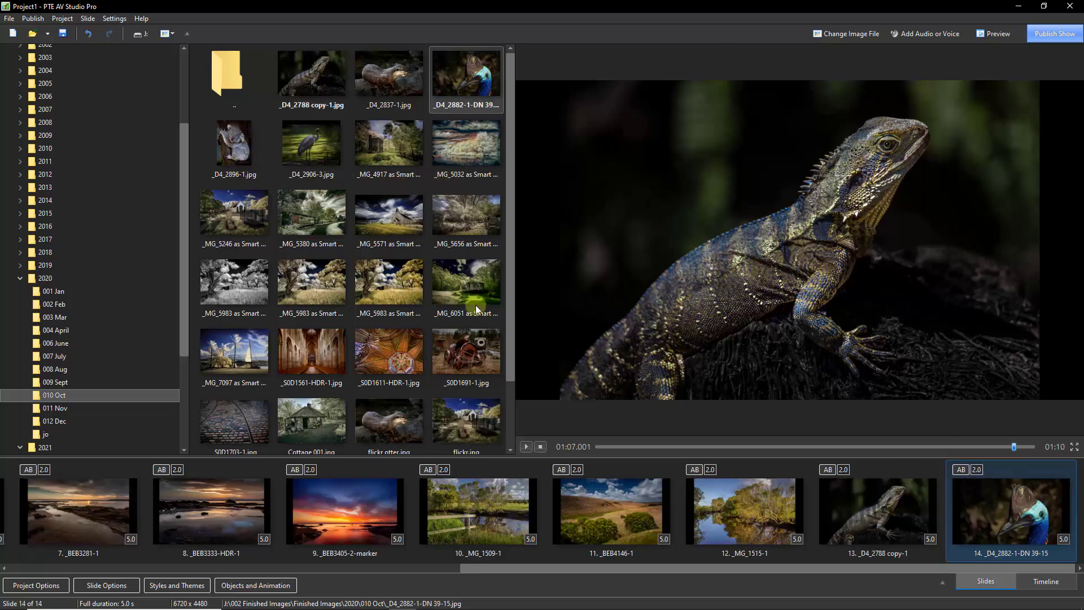
double_click(471, 348)
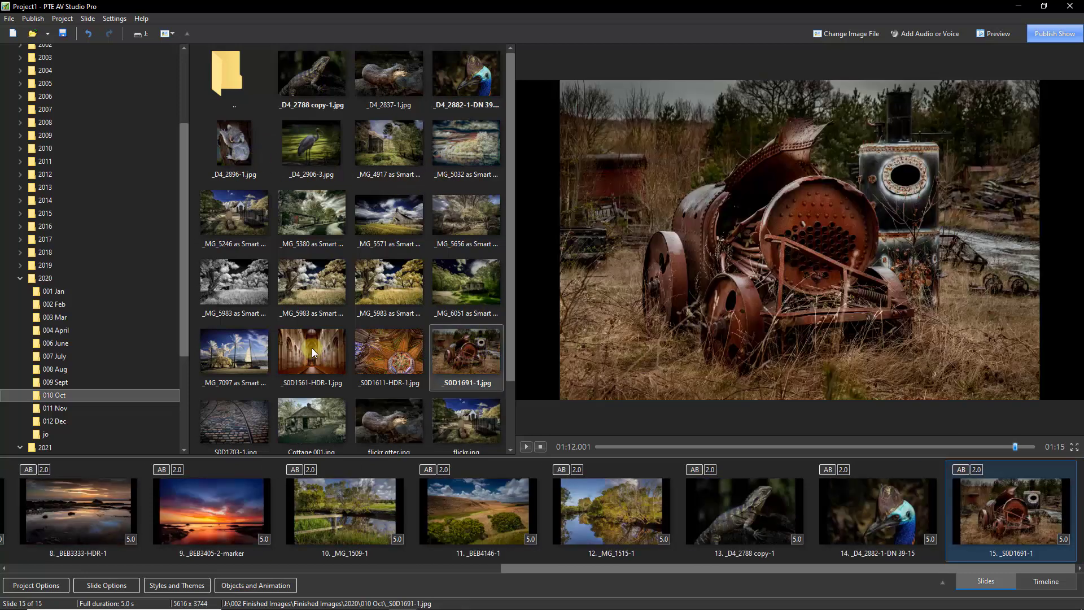
double_click(314, 346)
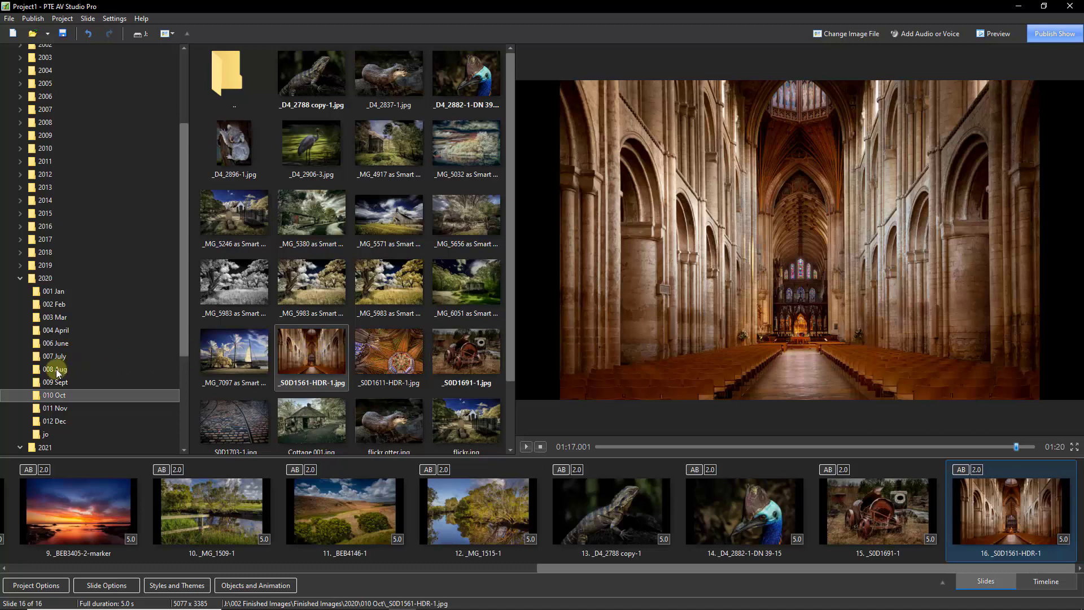
Add _BEB1485-1, _D4_1829-1 and DJI_0605-1 from the 008 Aug folder as slides 17–19.
left_click(56, 369)
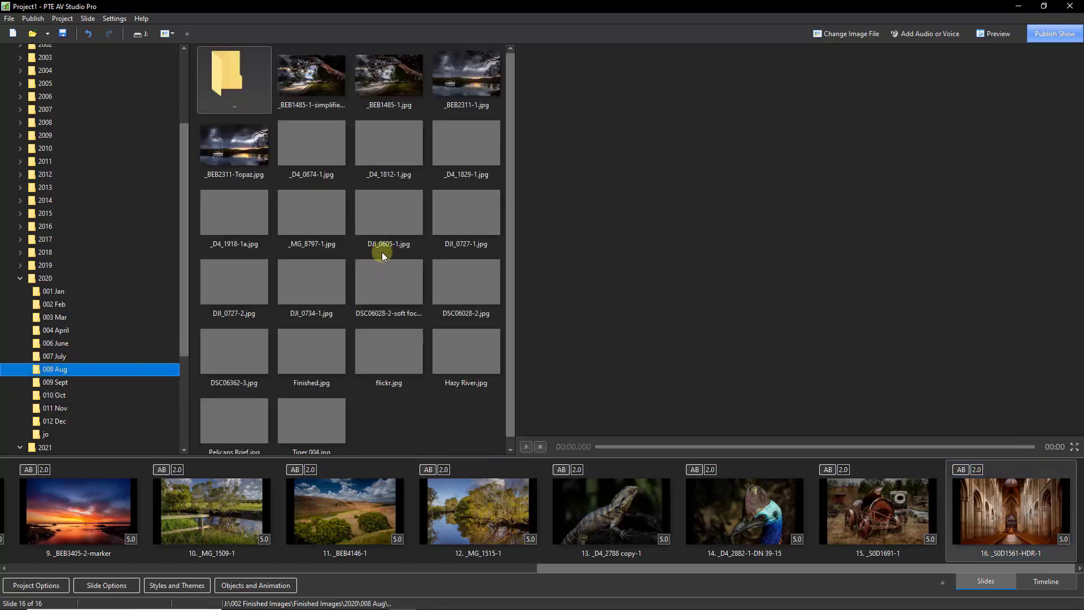
double_click(391, 68)
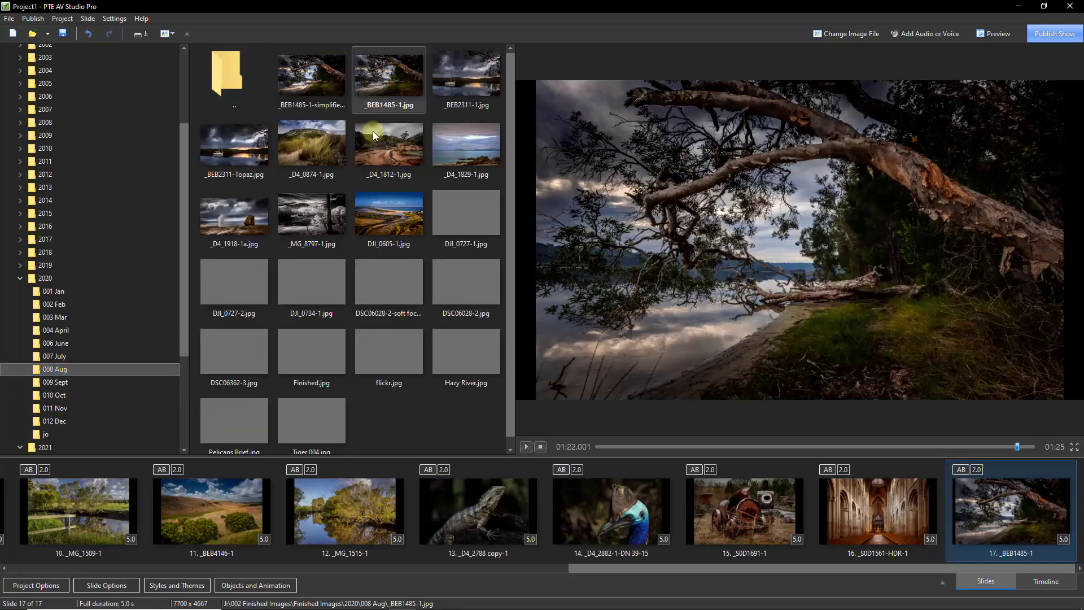
double_click(465, 140)
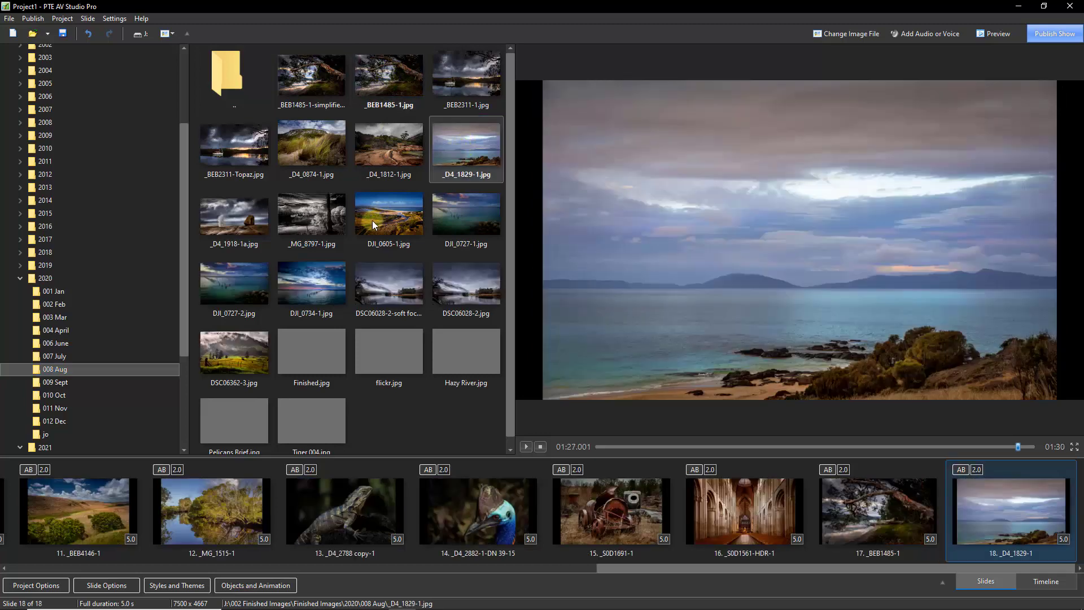
double_click(381, 213)
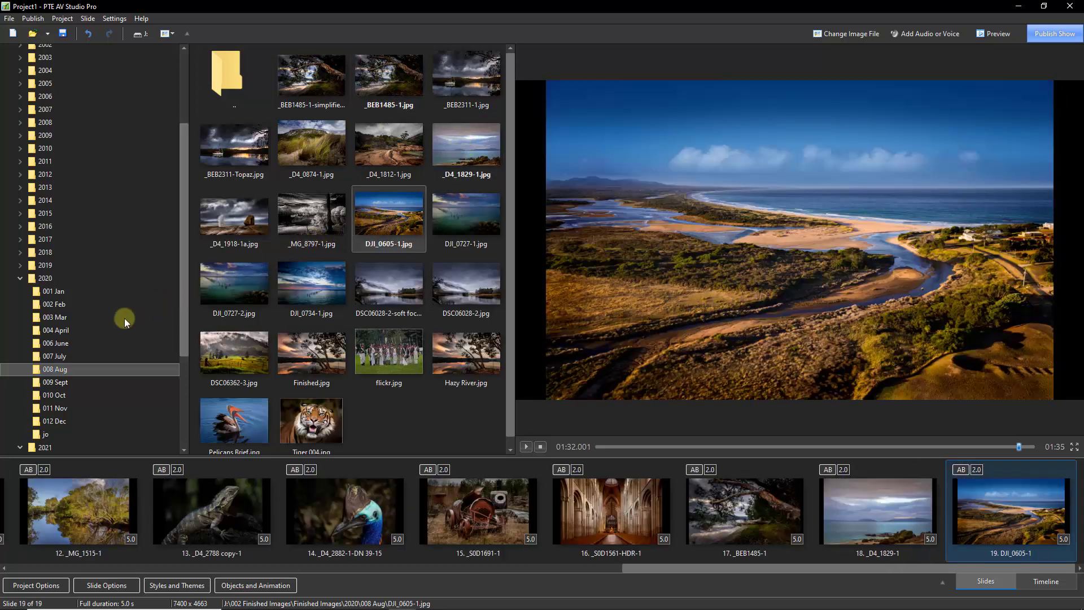
Add _D4_1115-HDR-1-1 from 006 June and _BEB5496-HDR-1 from 004 April, then select all 21 slides.
left_click(59, 344)
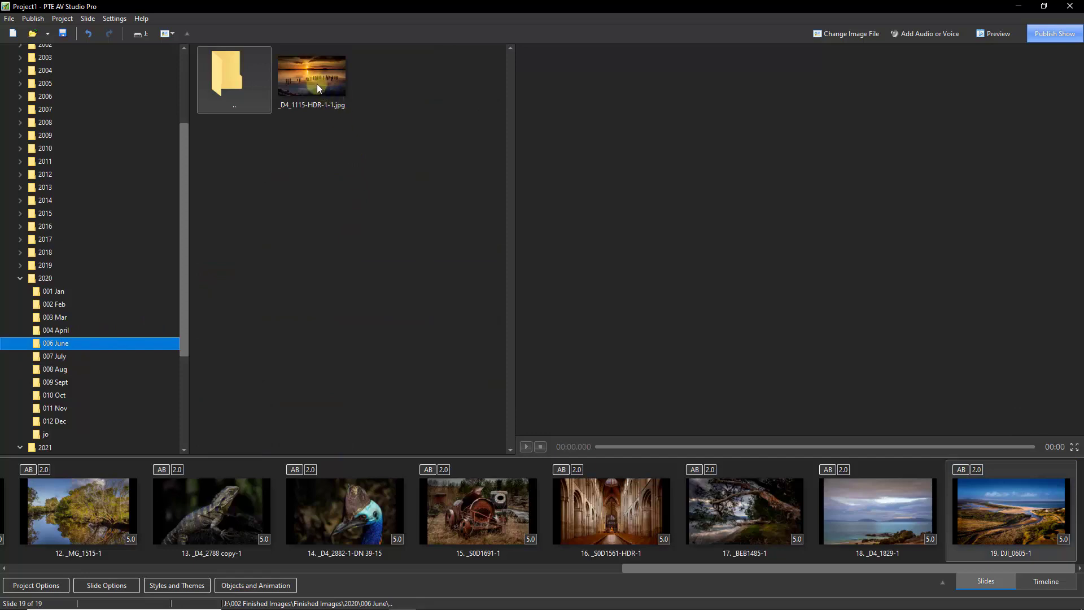
double_click(317, 83)
left_click(59, 332)
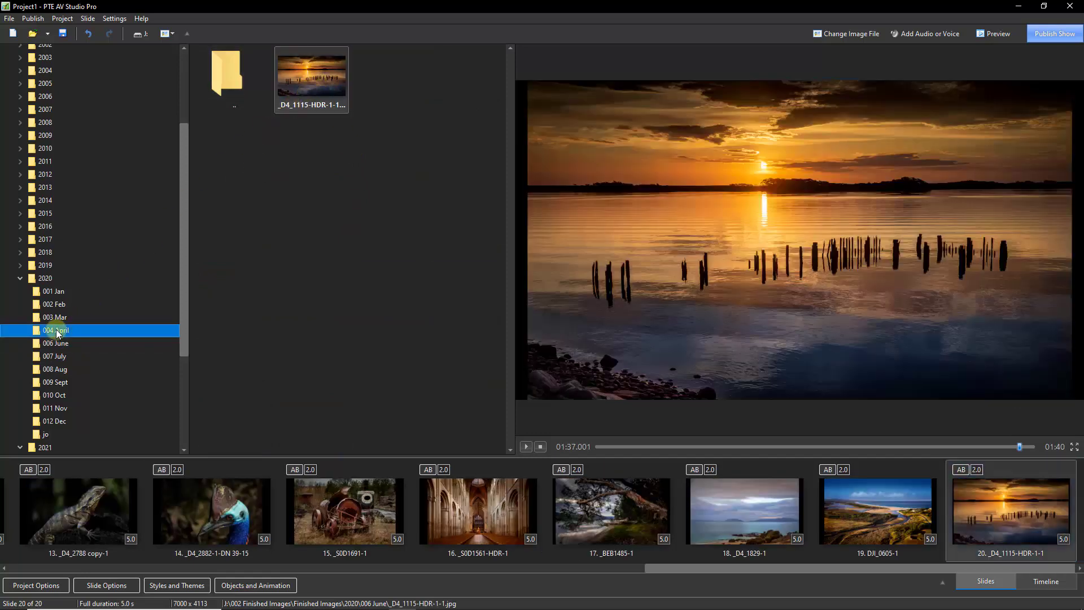
double_click(310, 75)
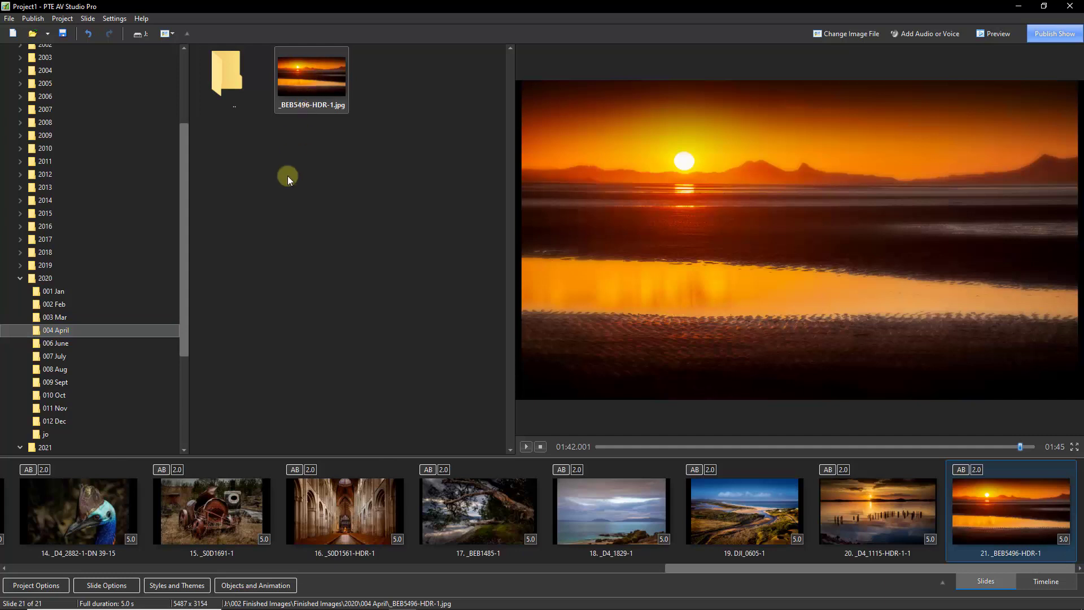
key("ctrl+a")
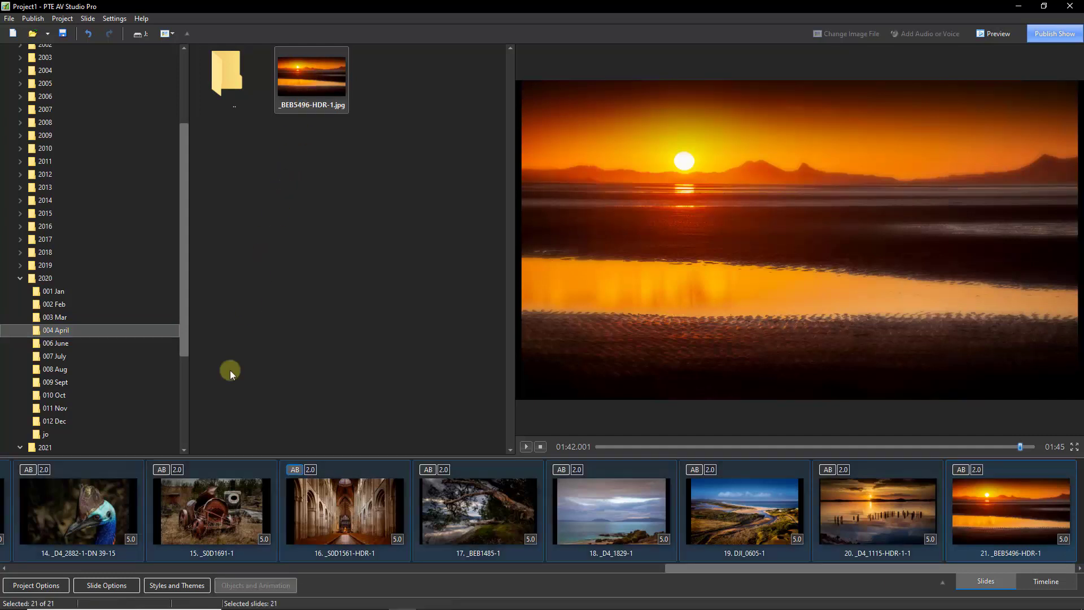
Apply the Ken Burns Effect theme from Styles and Themes to all selected slides.
left_click(169, 586)
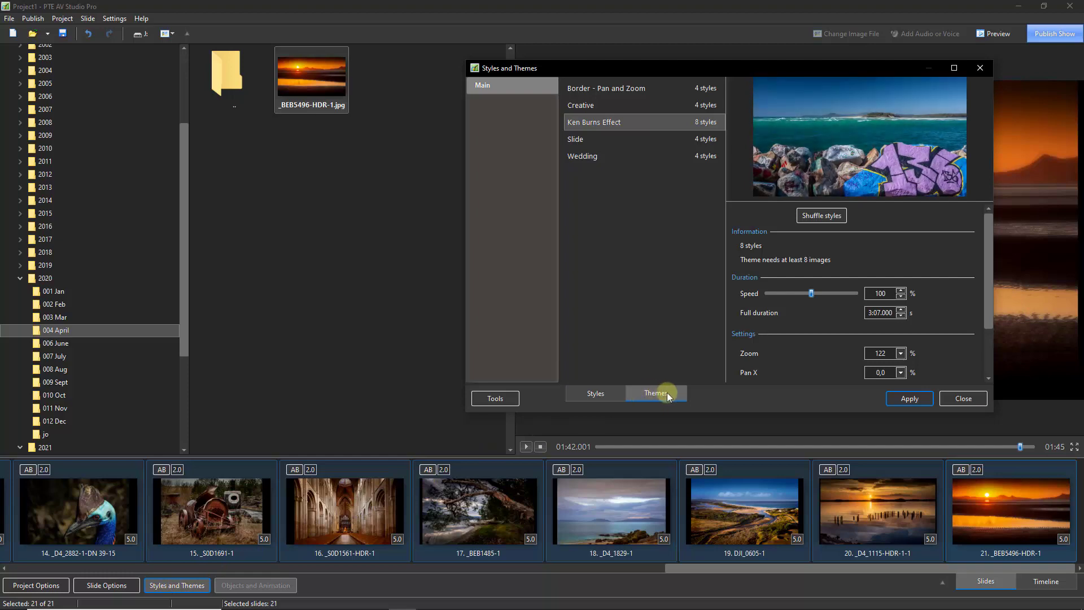
left_click(903, 399)
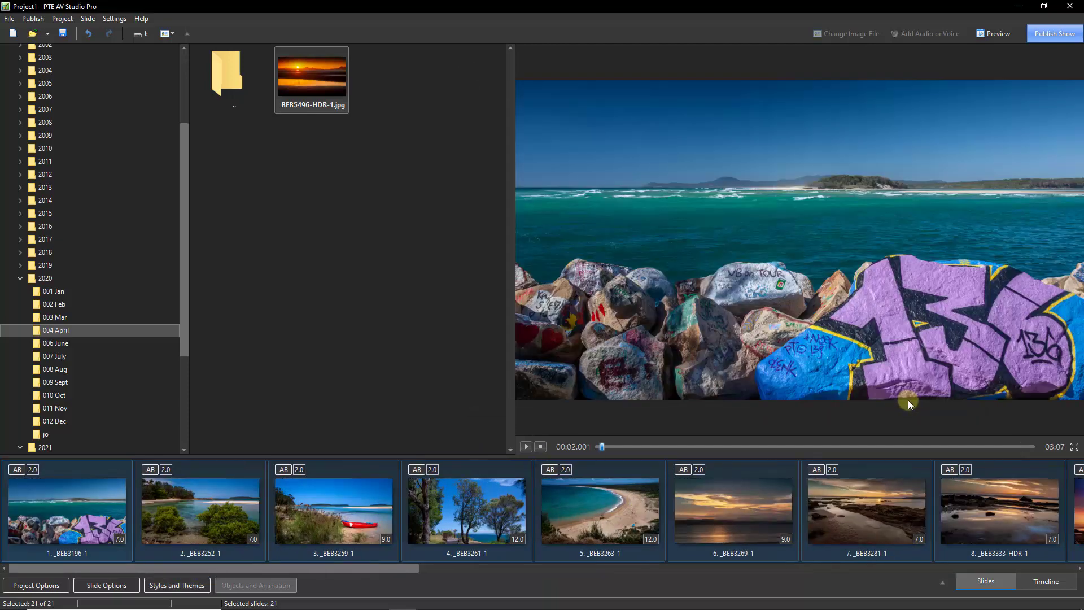
Delete slide 3, the kayak photo _BEB3259-1, so the show runs 2:58.
left_click(1038, 583)
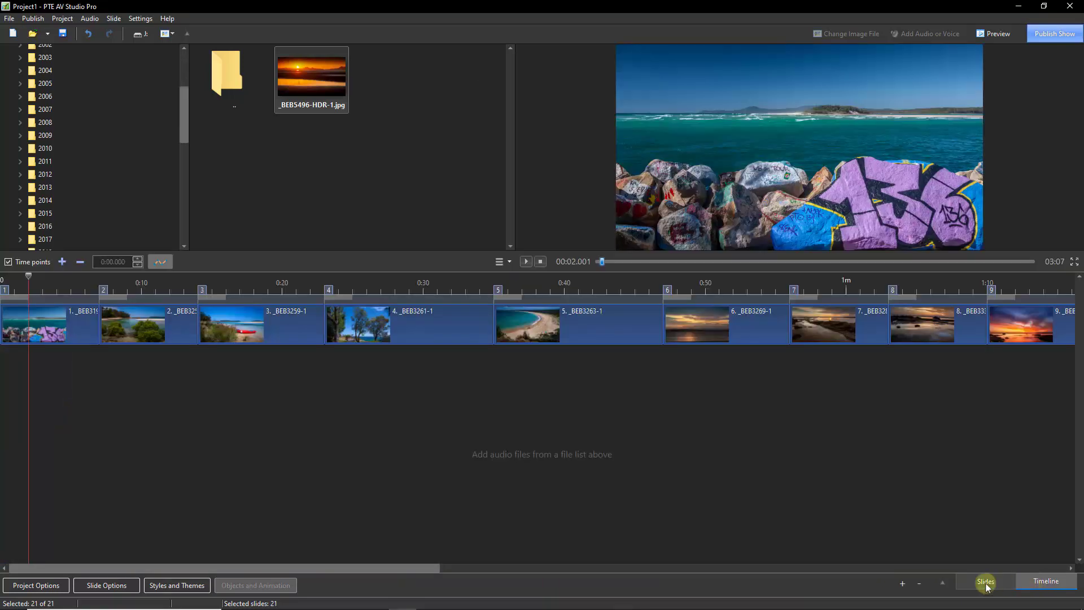
left_click_drag(290, 567, 972, 578)
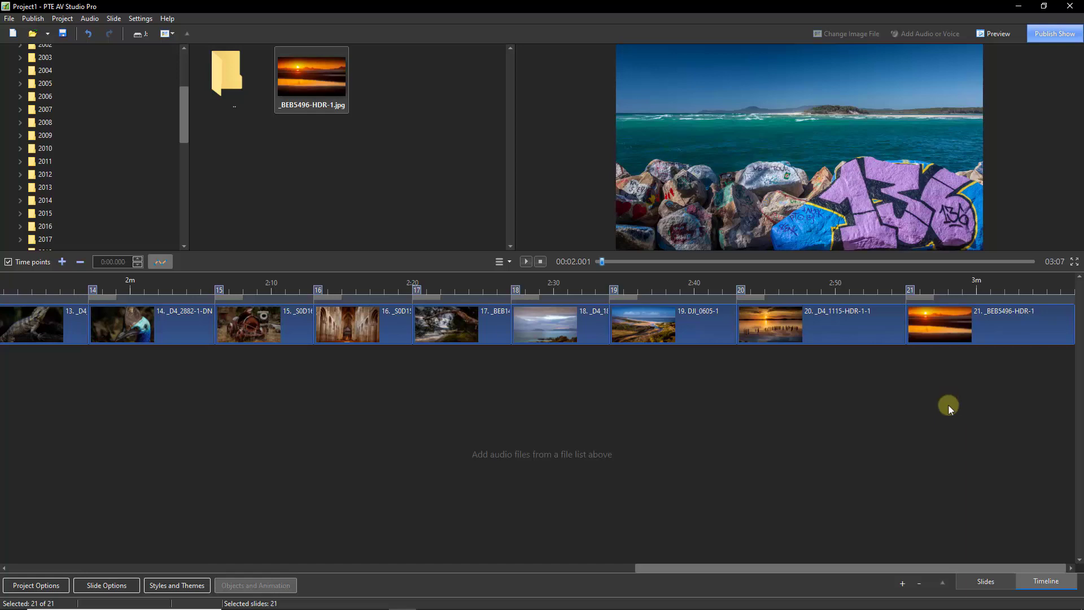
left_click(984, 582)
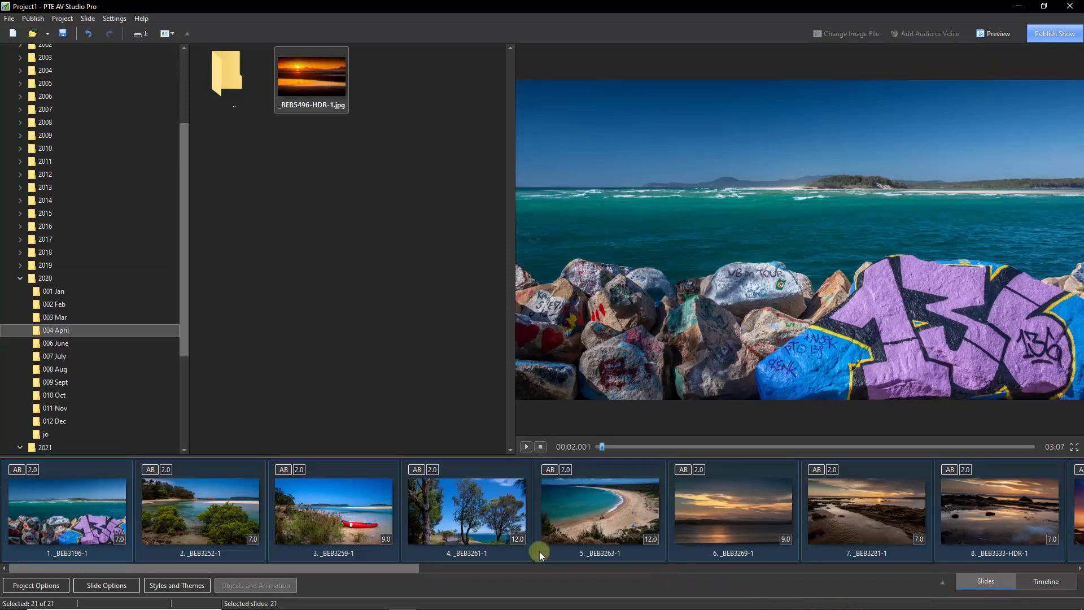
left_click(346, 515)
key("Delete")
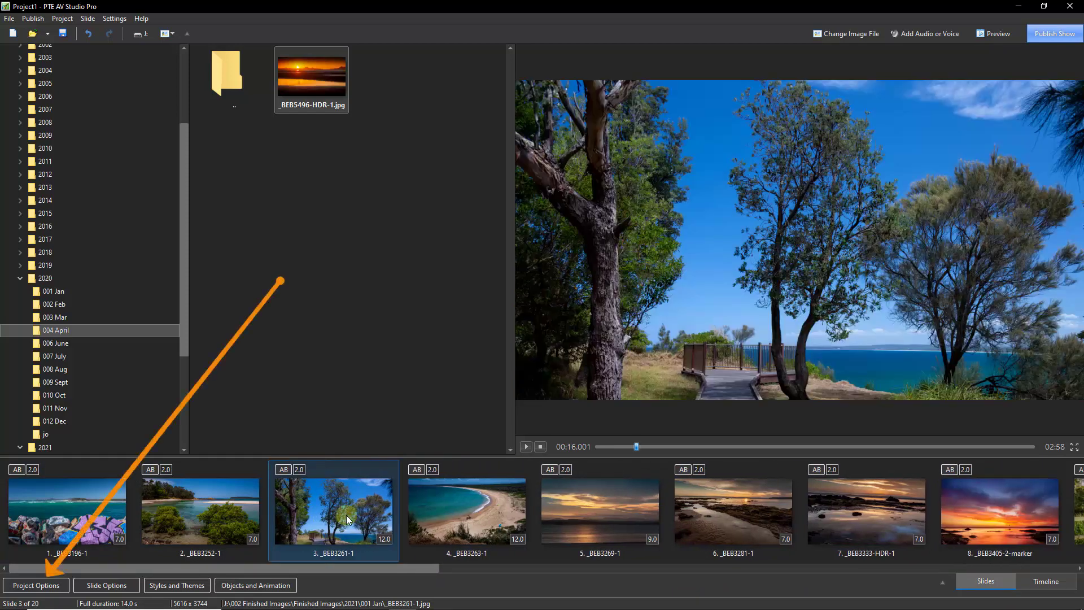
left_click(35, 586)
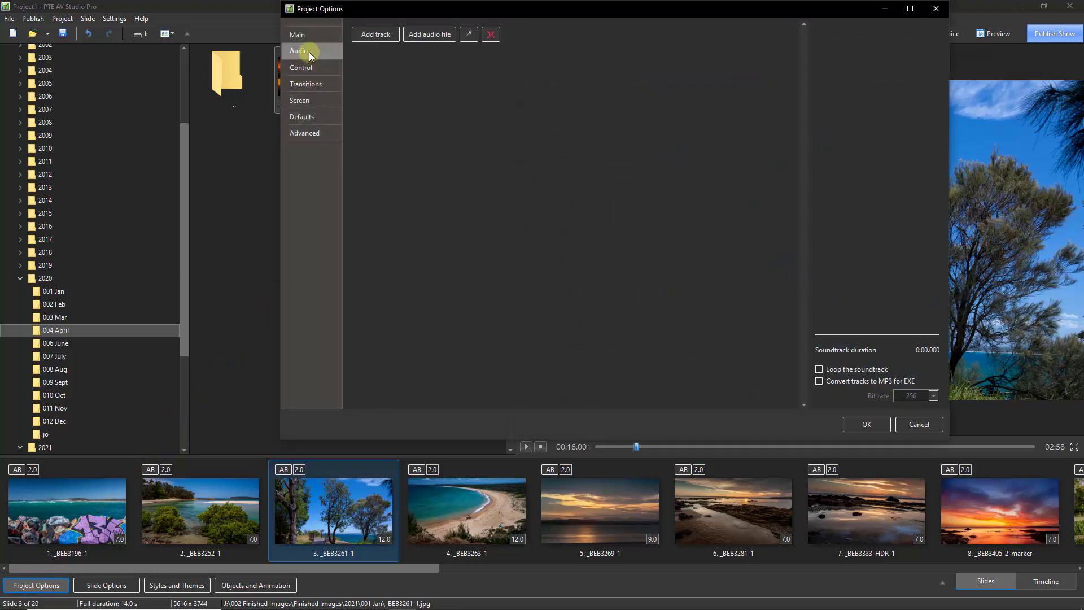
Add Ghosts_of_California.mp3 (3:01) as the soundtrack and view its waveform on the timeline.
left_click(421, 34)
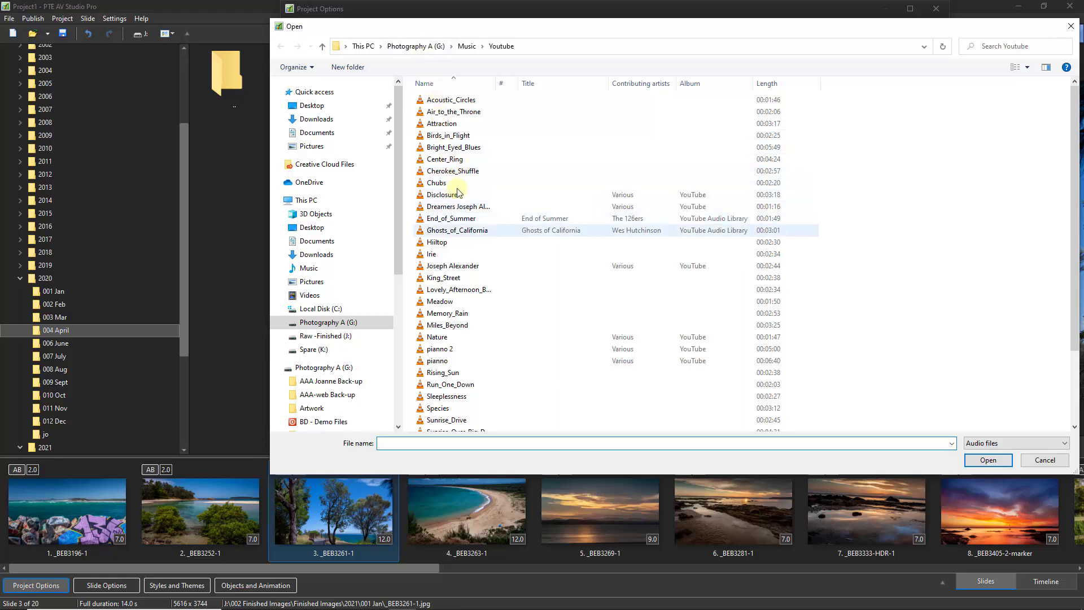
left_click(471, 231)
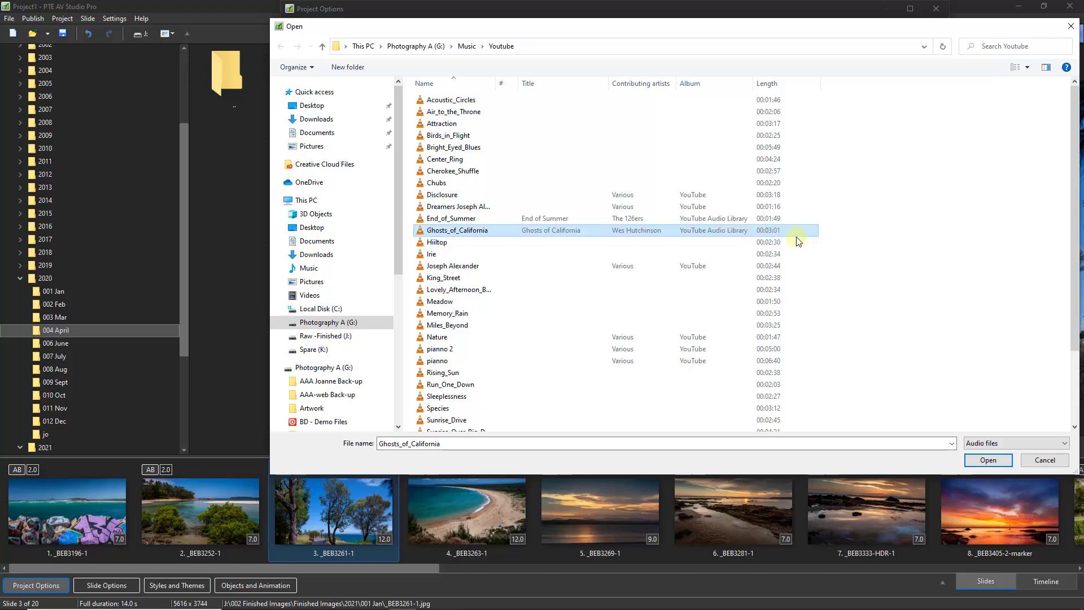
left_click(983, 458)
left_click(855, 426)
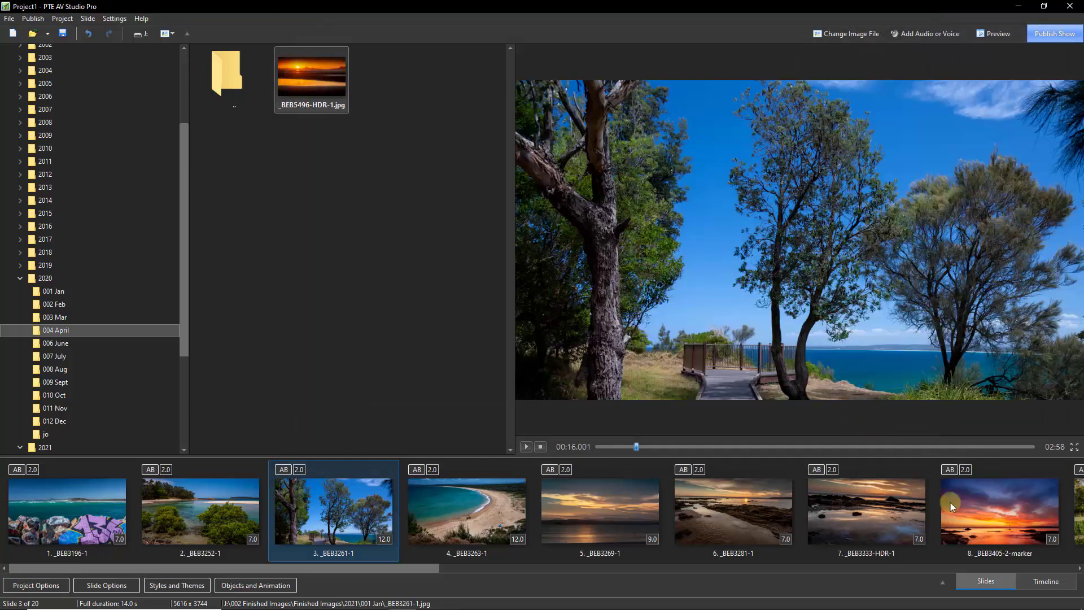
left_click(1043, 582)
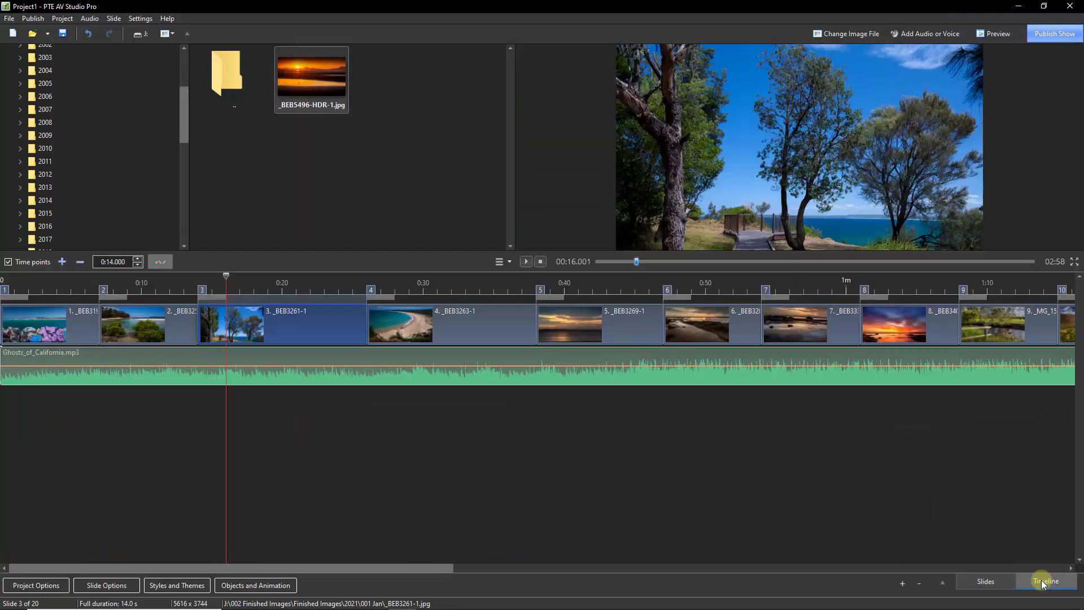
Insert a blank black slide after sunset slide 20 and shorten slide 20, giving a 3:05 show.
left_click_drag(399, 565, 1080, 582)
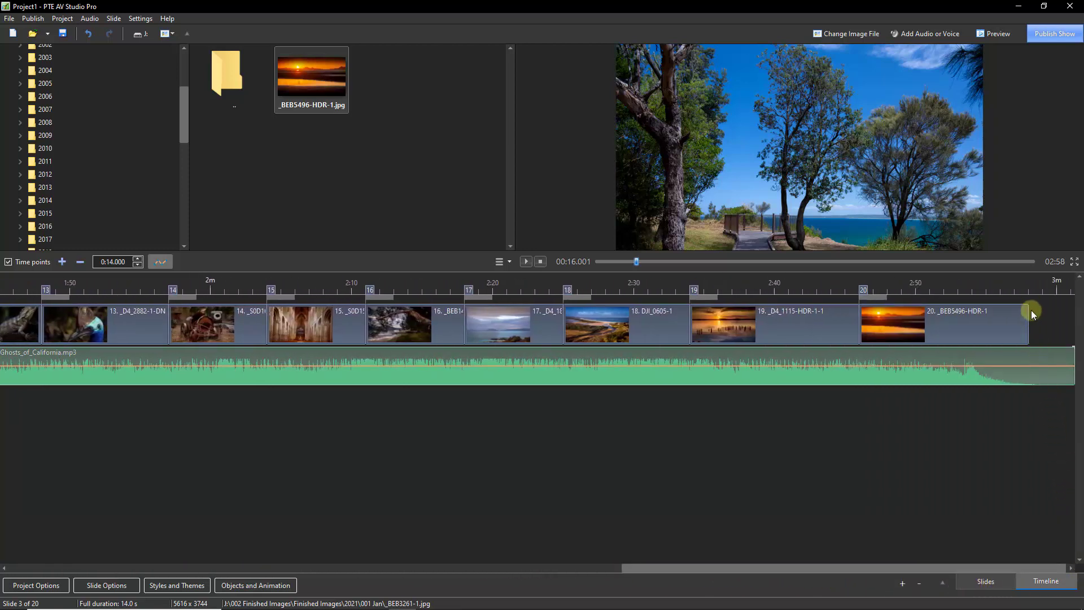
left_click(1024, 279)
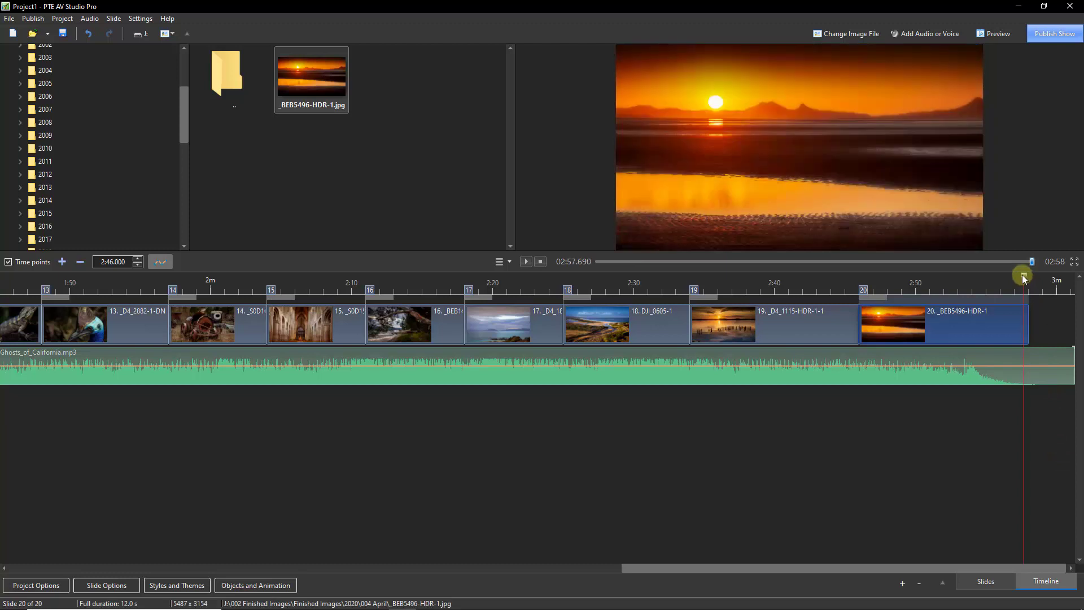
right_click(1023, 276)
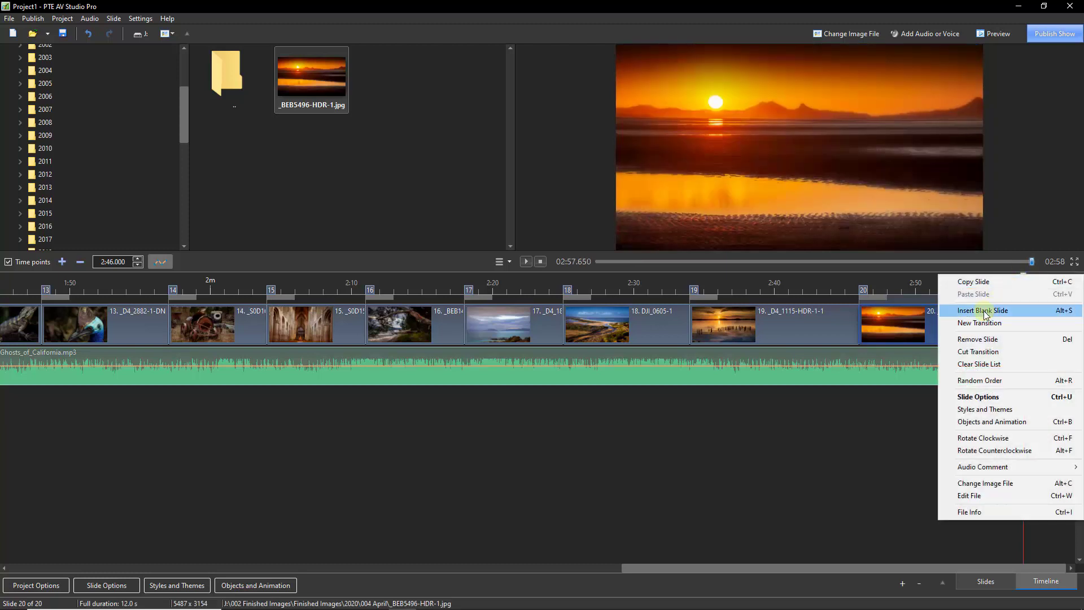
left_click(985, 310)
left_click(1030, 291)
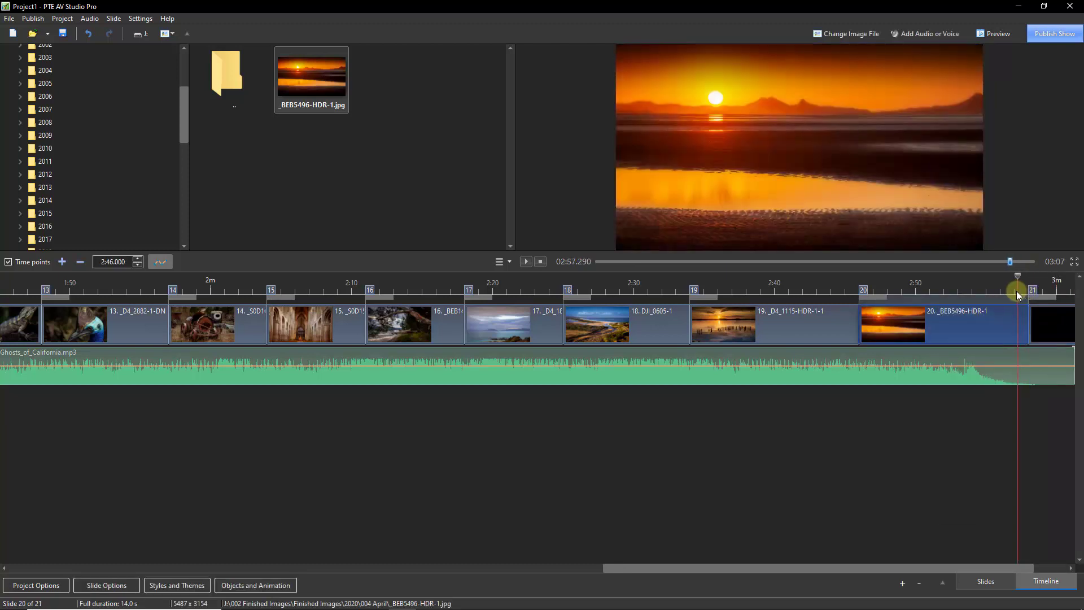
left_click_drag(1030, 292, 1008, 291)
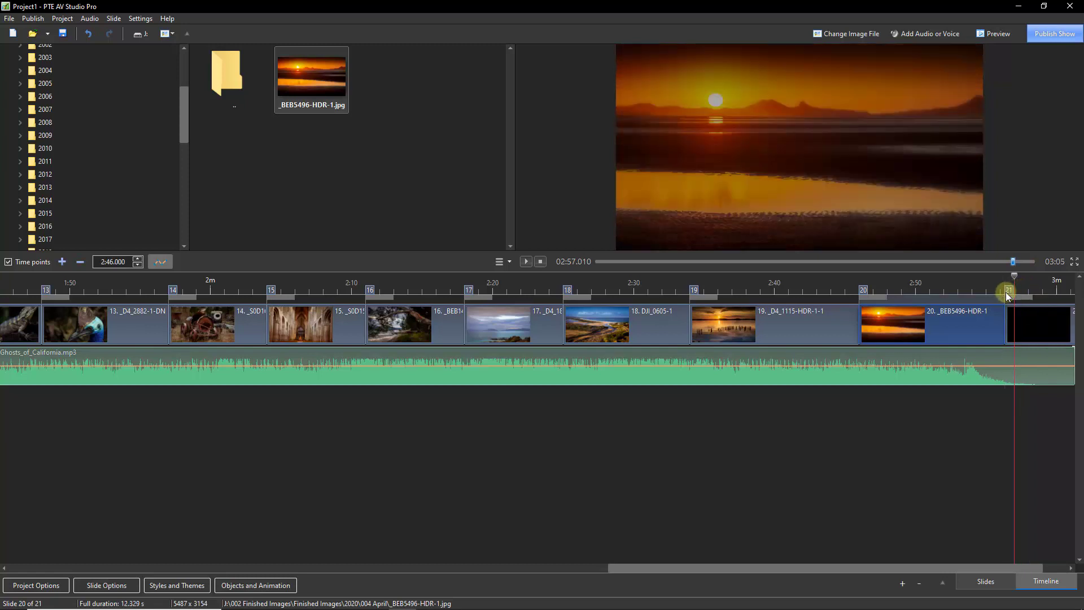
left_click(973, 583)
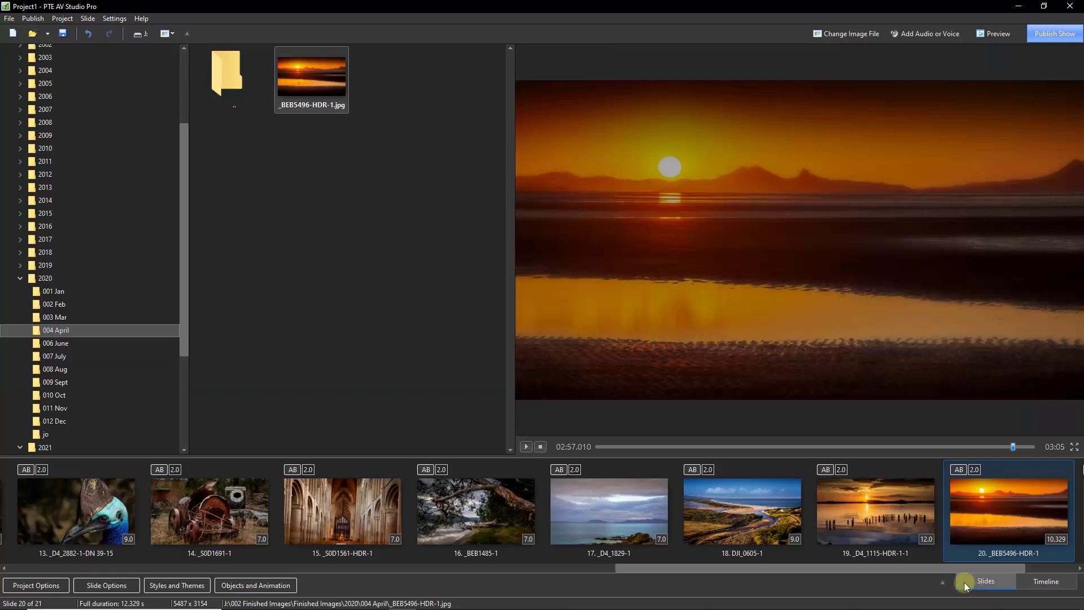
Open the Publish Show menu with executable, HD and 4K video, mobile, AVI and HTML5 options.
left_click_drag(774, 567, 63, 567)
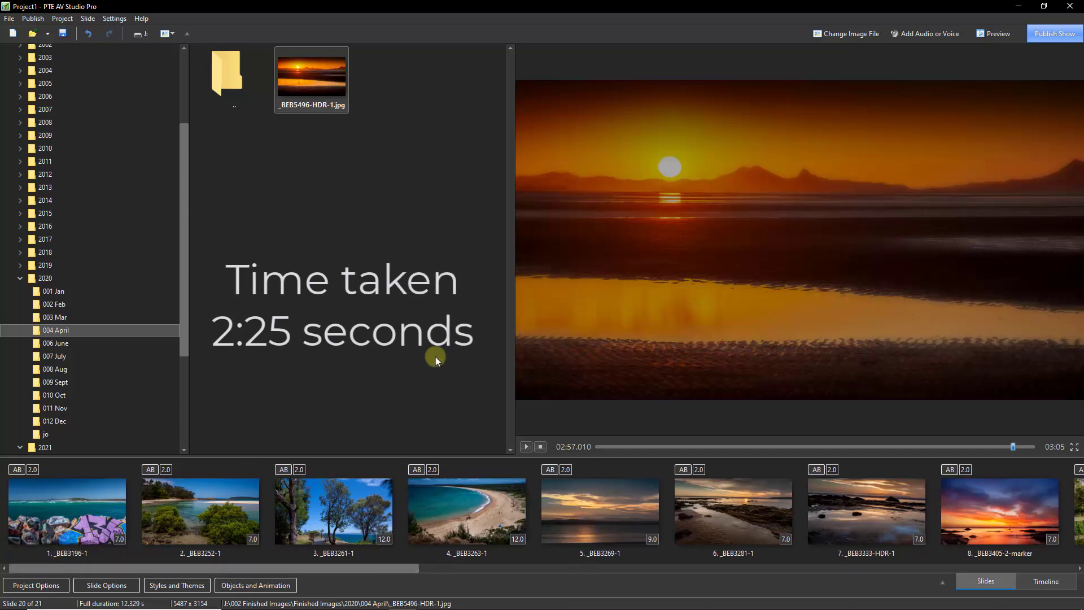
left_click(1047, 35)
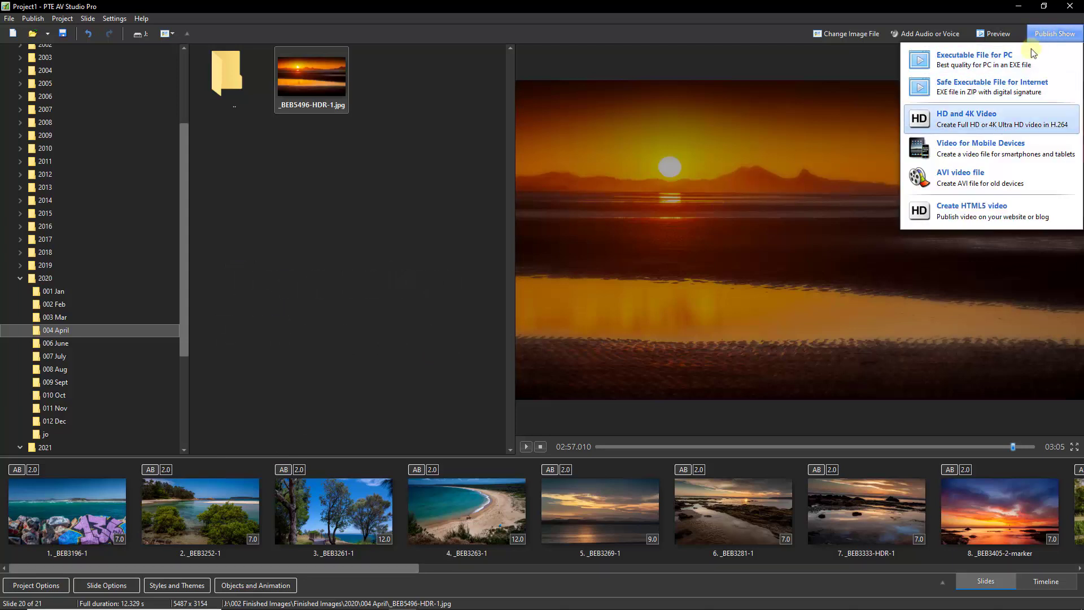
Encode a 1920x1080, High quality, 60p MP4 to the Desktop as Project1 (2).mp4.
left_click(949, 120)
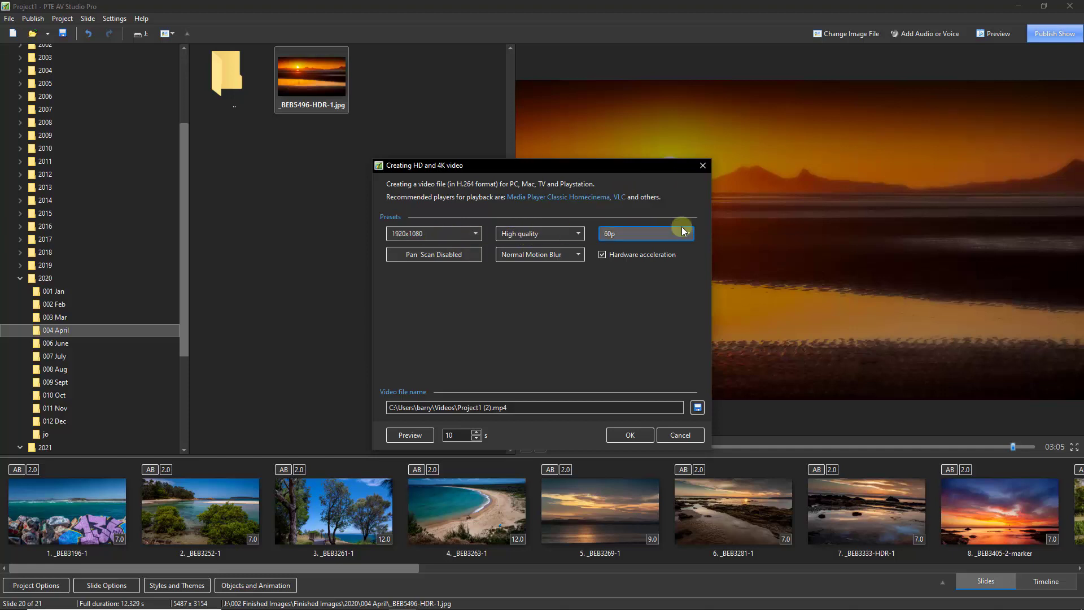
left_click(698, 407)
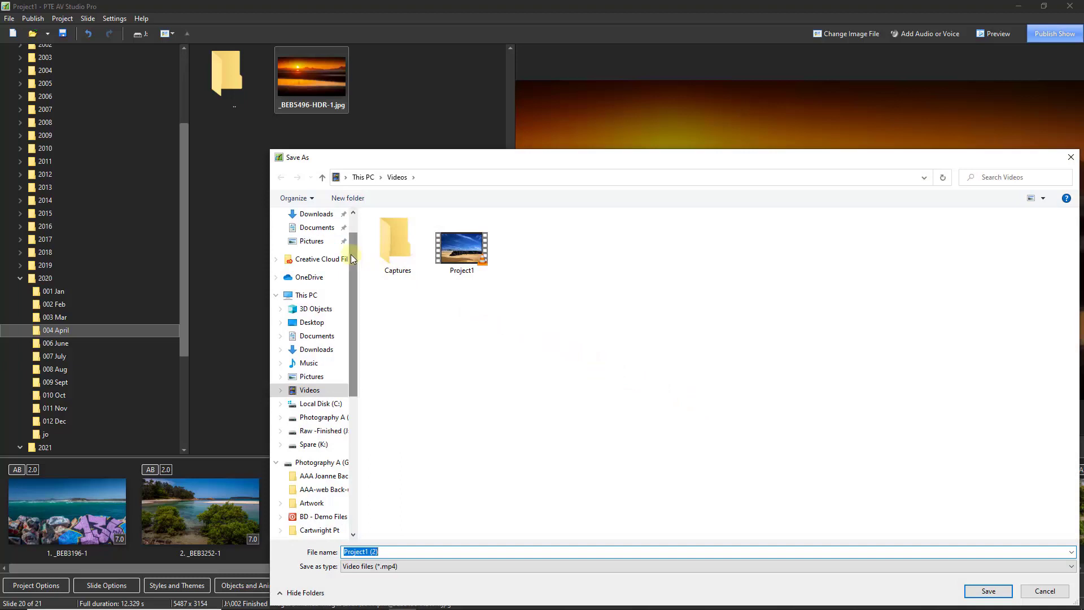
scroll(351, 254, "up", 2)
left_click(312, 236)
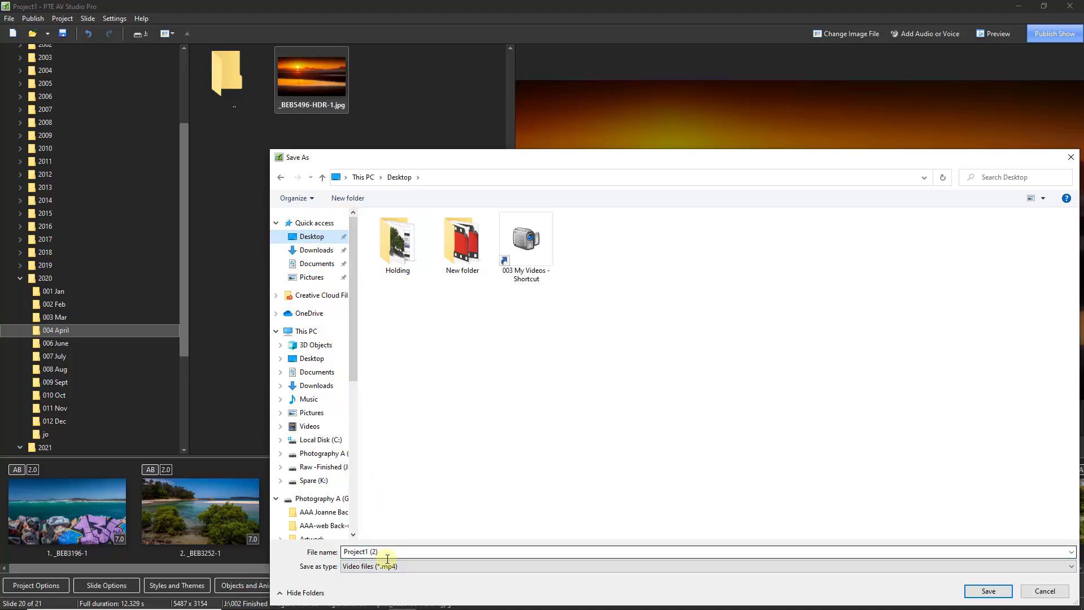
left_click(987, 591)
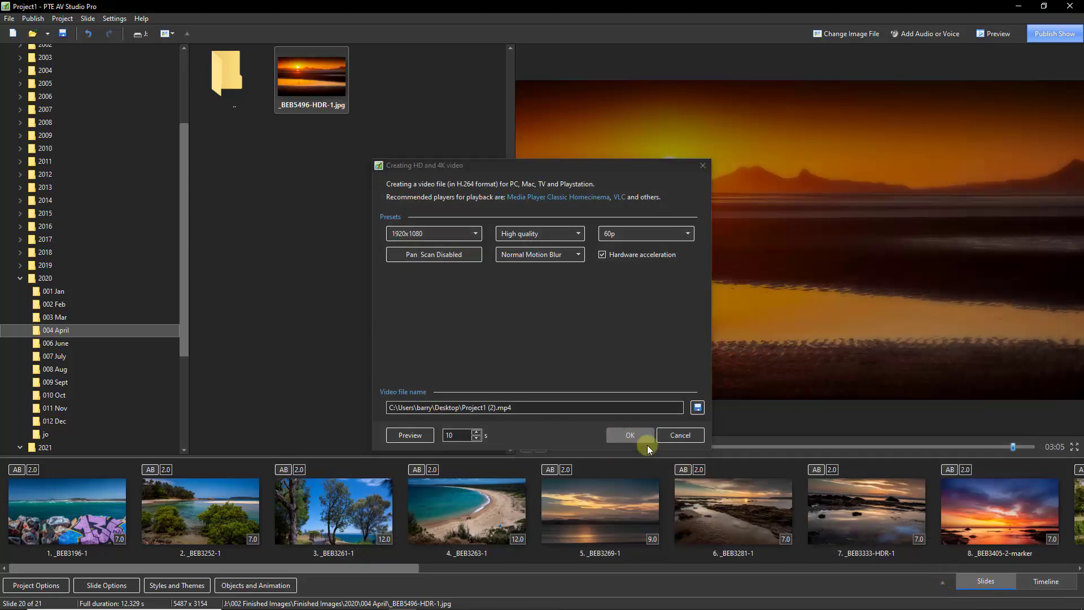
left_click(646, 437)
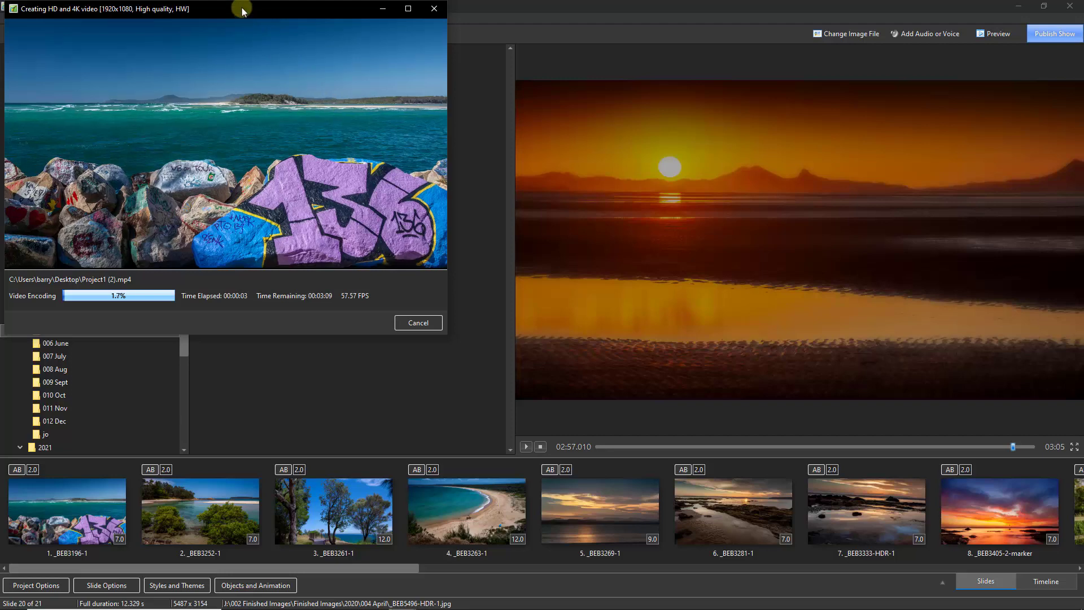
Move the progress window aside, wait for encoding to reach 100%, then close it.
left_click_drag(242, 11, 276, 64)
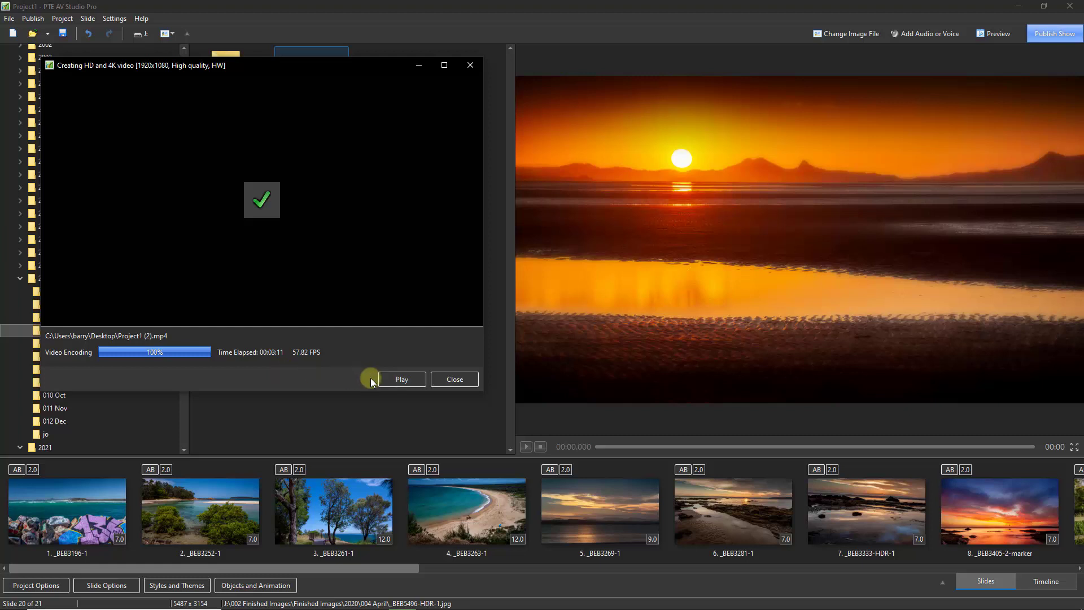
left_click(454, 379)
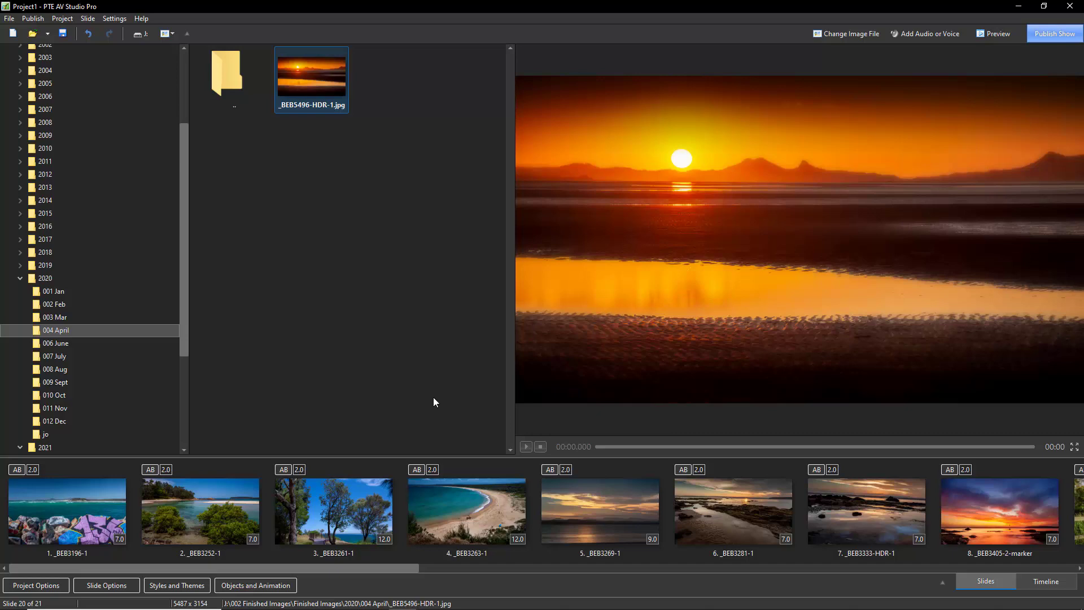
Start the full-screen preview with F5, opening on the graffiti-covered seaside rocks slide.
key("F5")
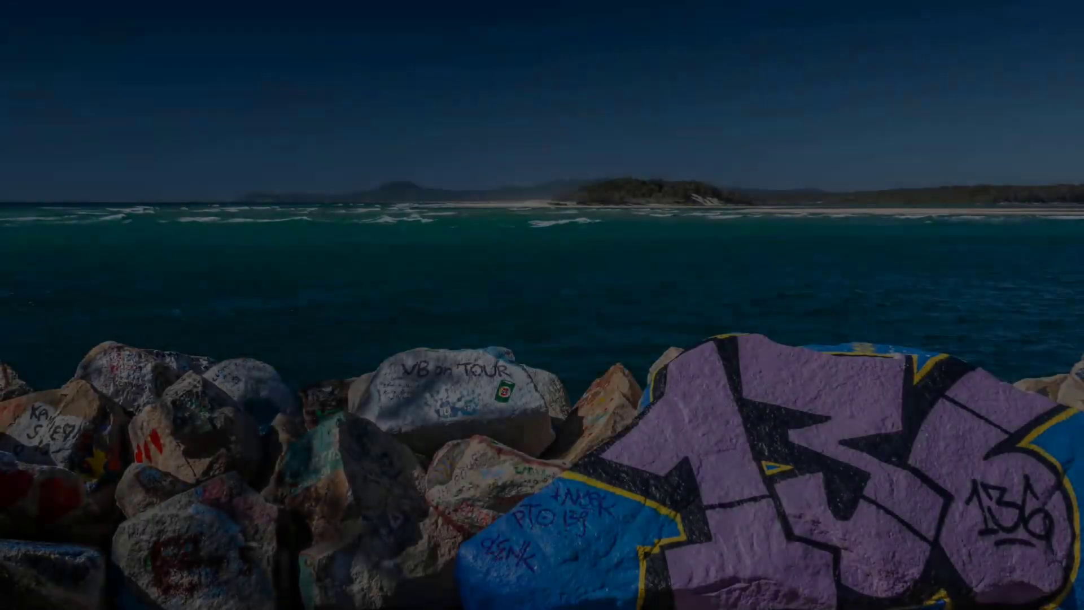